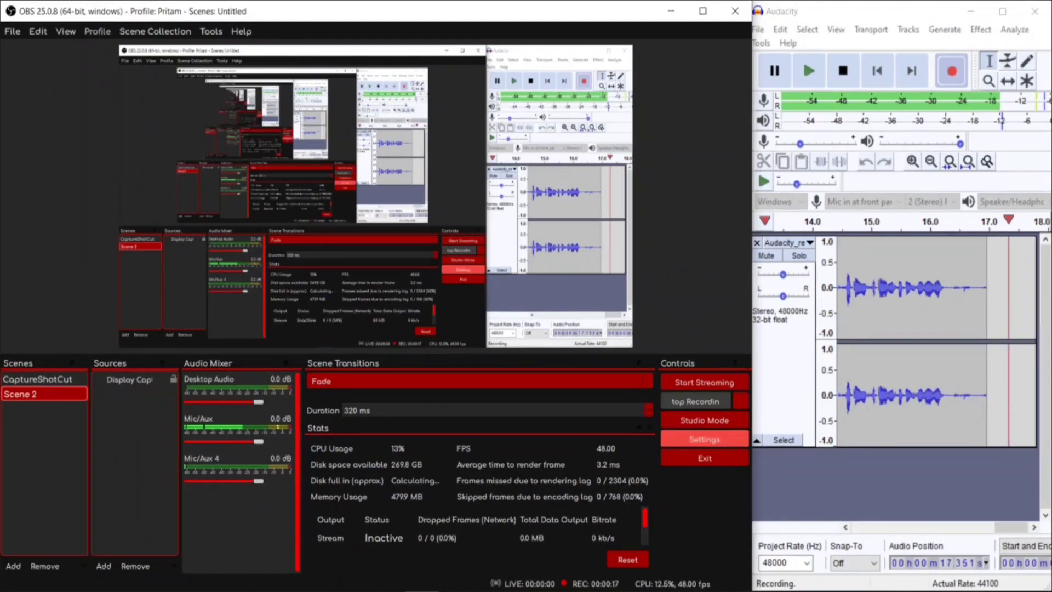
# Confirm the OBS Studio hotkeys are Start Recording = 9 and Stop Recording = 0.
pyautogui.click(704, 439)
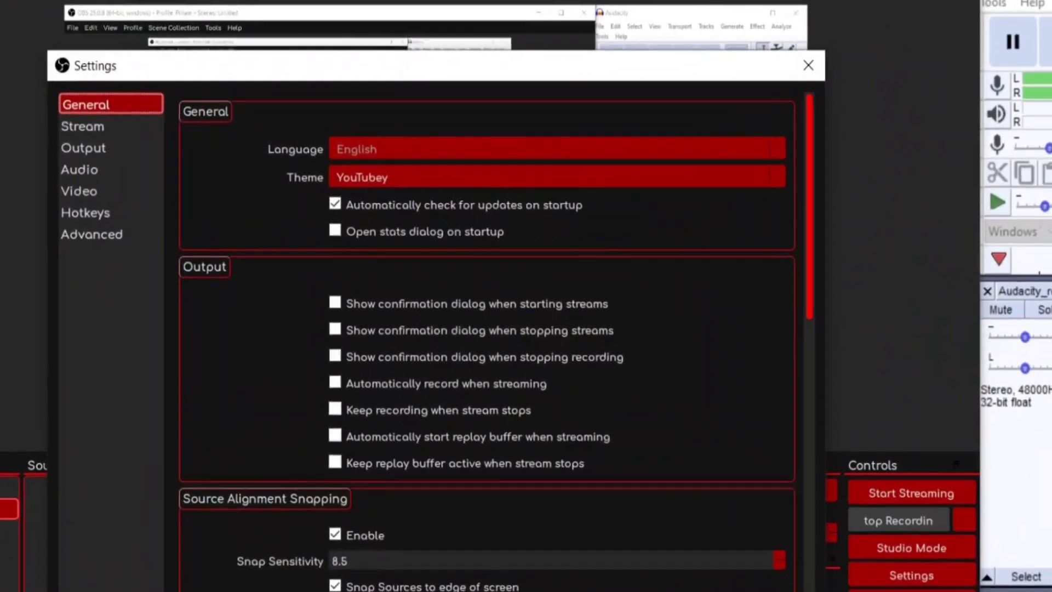
pyautogui.click(85, 212)
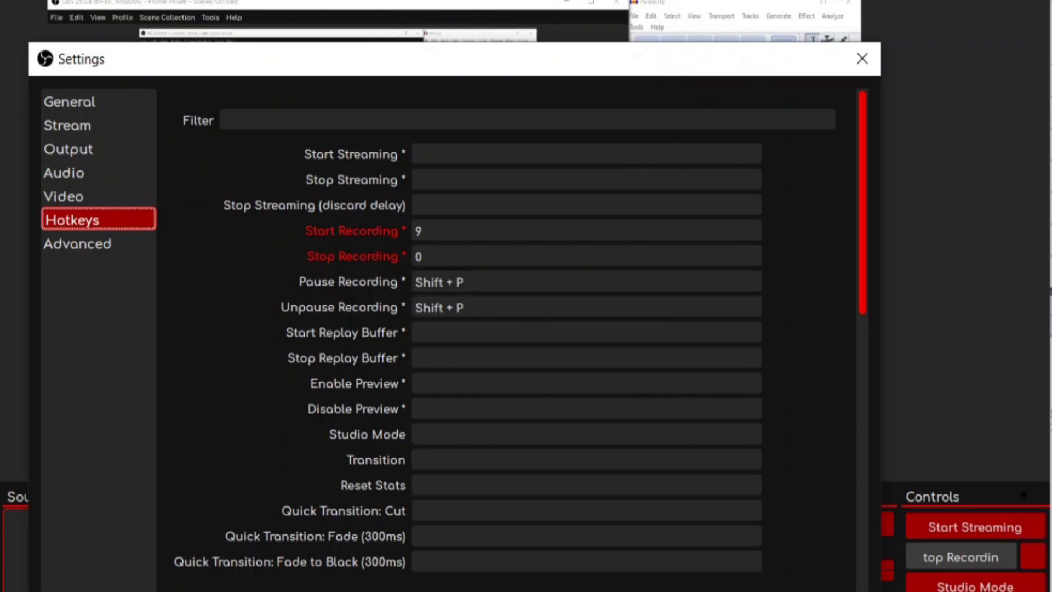
pyautogui.moveTo(356, 256)
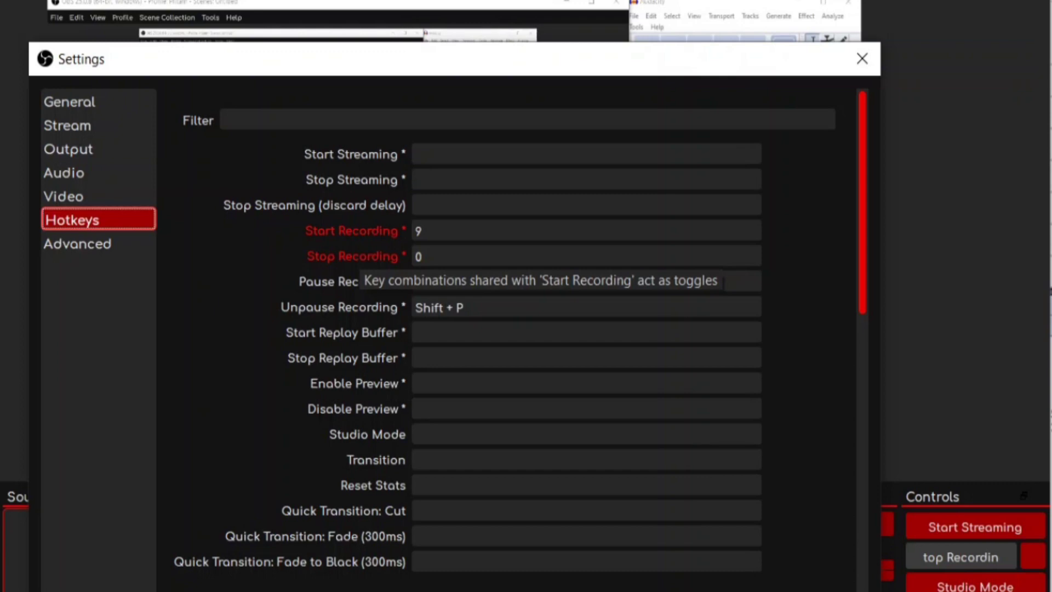
pyautogui.hotkey('shift', 'p')
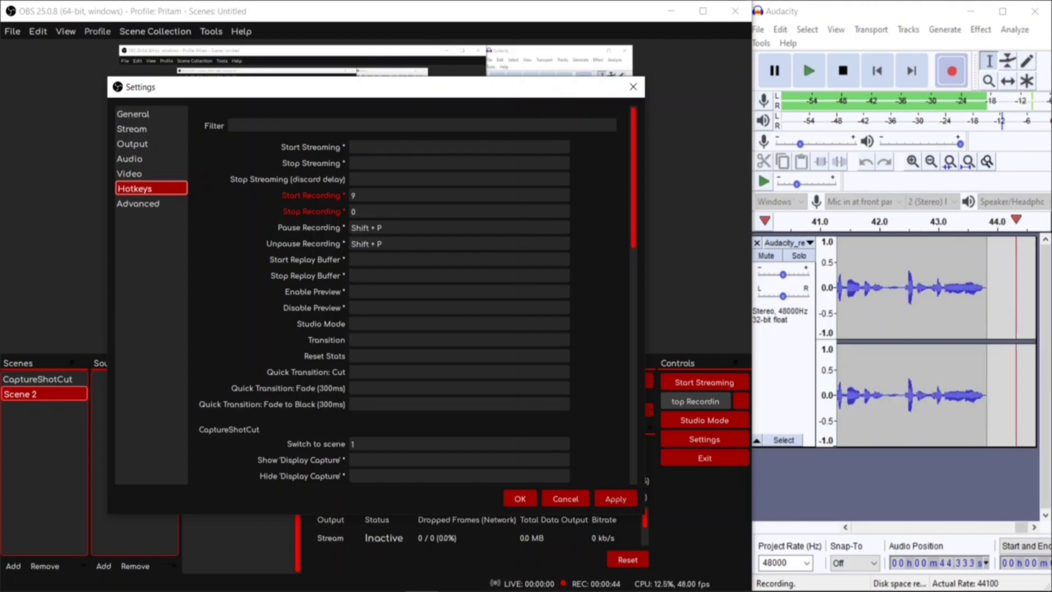
pyautogui.moveTo(315, 213)
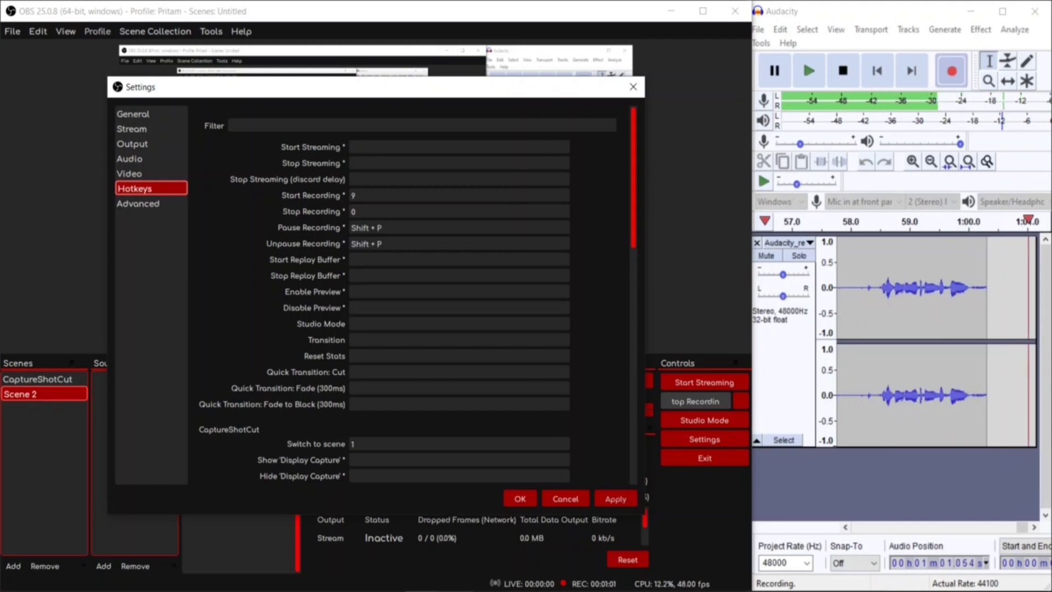
# In the empty Audacity window, filter Keyboard preferences by 'Reco' and select Recording - Record (9).
pyautogui.moveTo(454, 589)
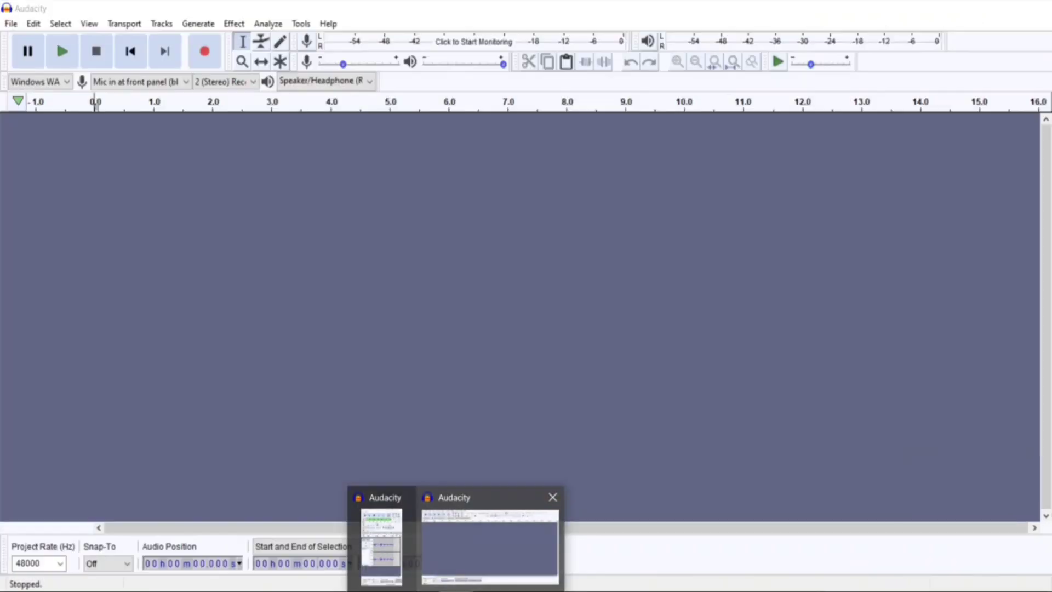
pyautogui.click(490, 542)
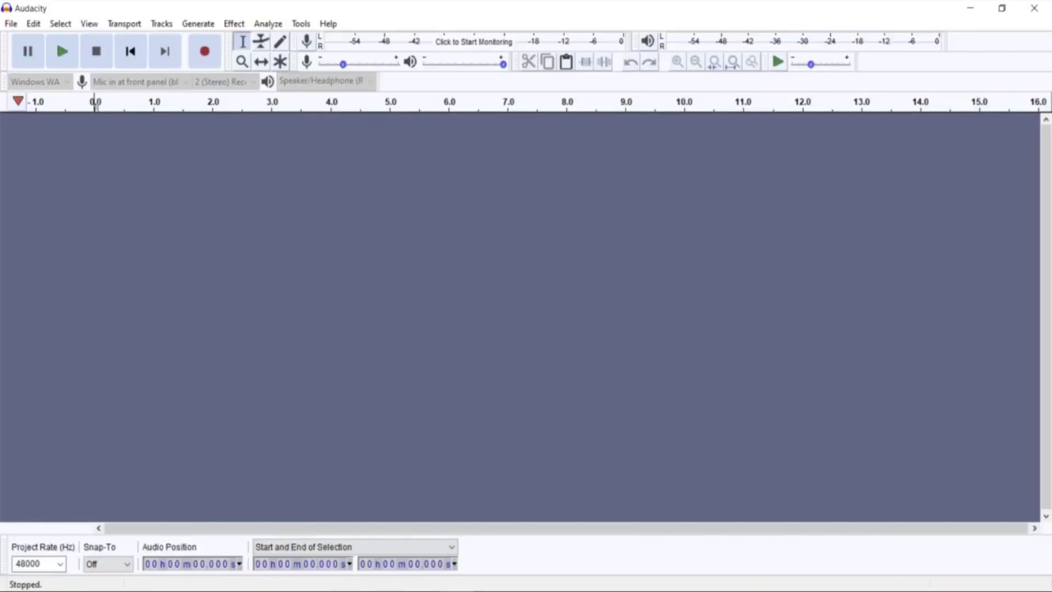
pyautogui.click(33, 23)
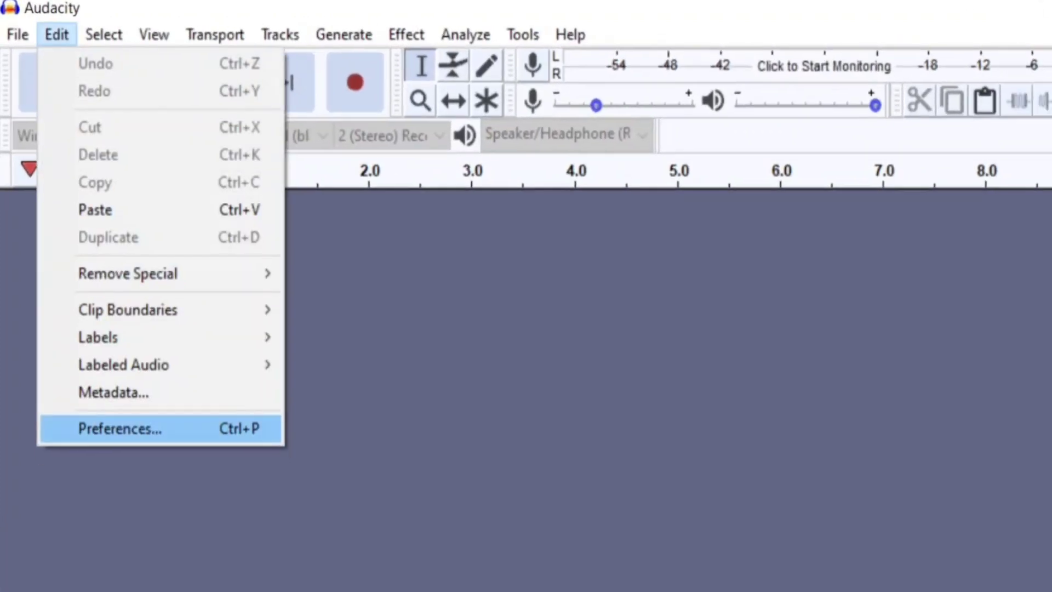
pyautogui.click(124, 444)
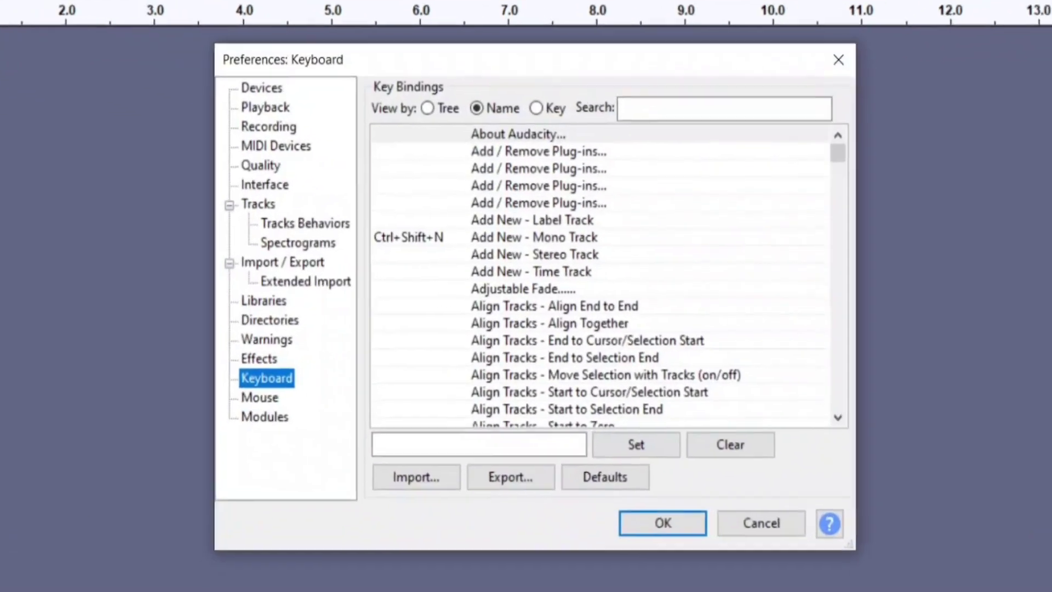
pyautogui.click(624, 108)
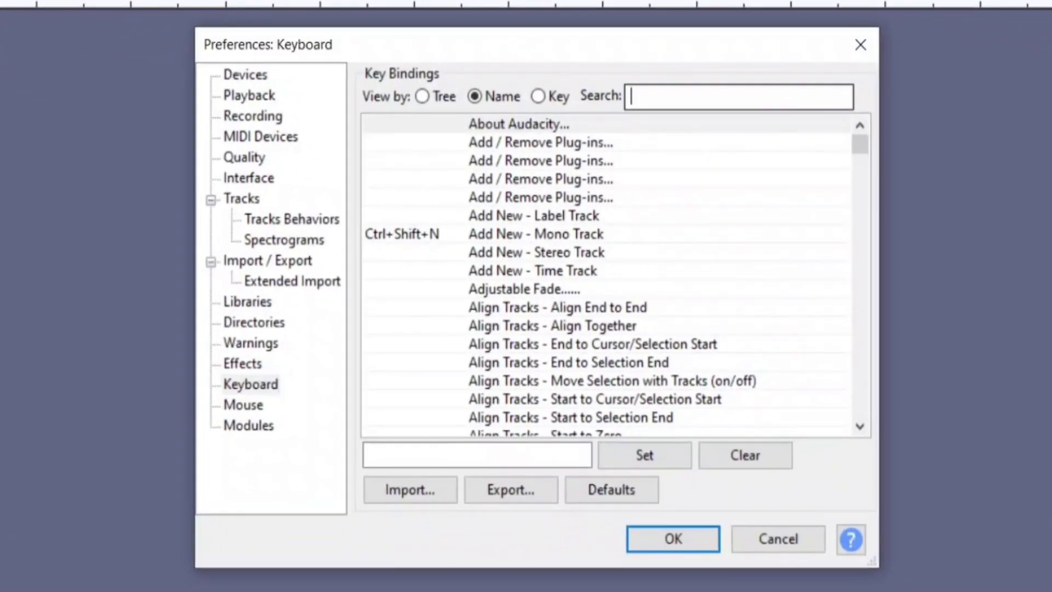
pyautogui.write('Rec')
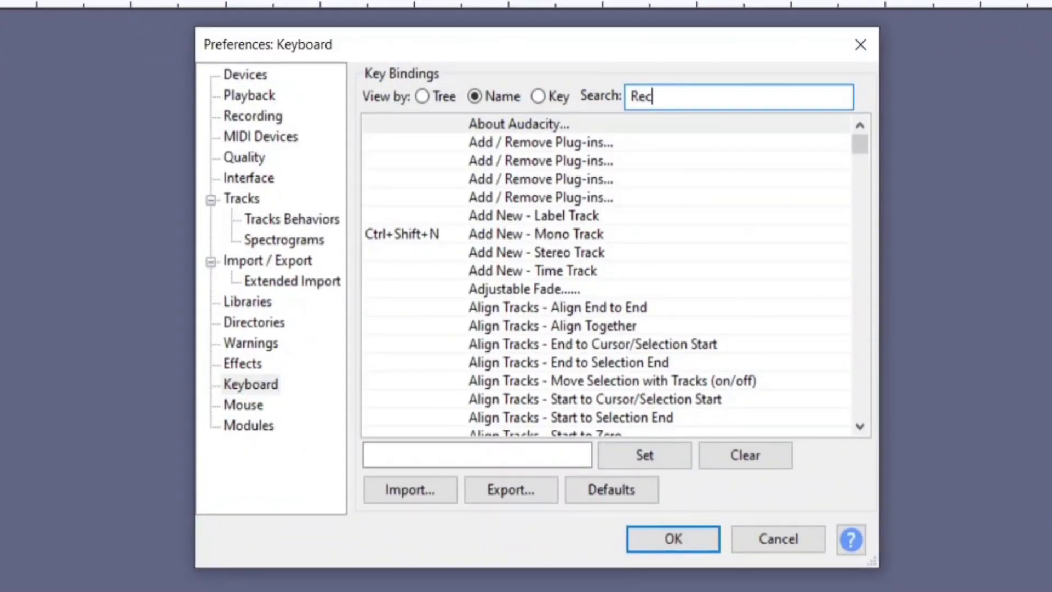
pyautogui.write('o')
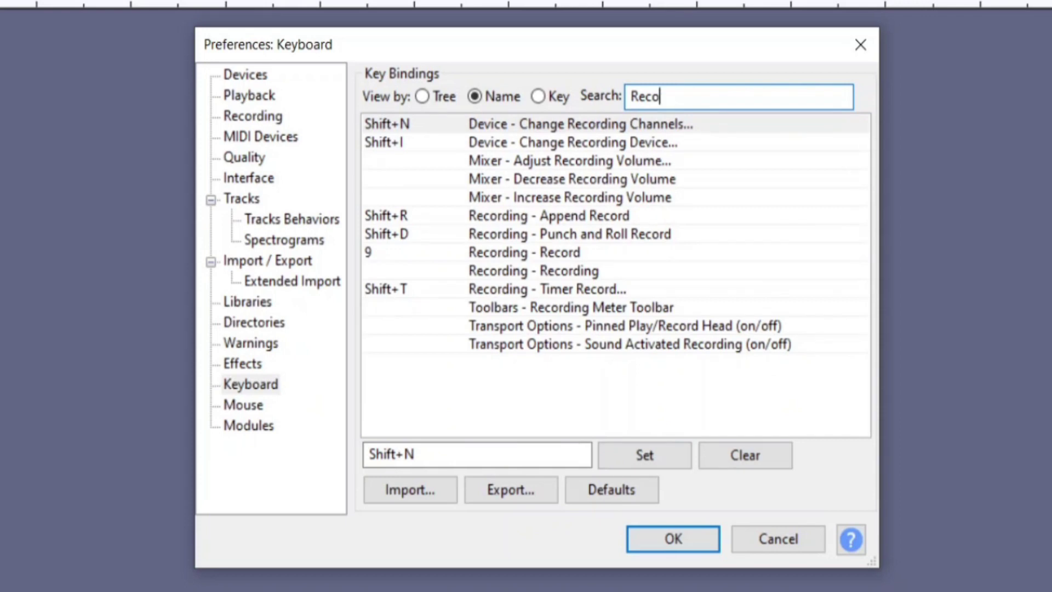
pyautogui.click(524, 252)
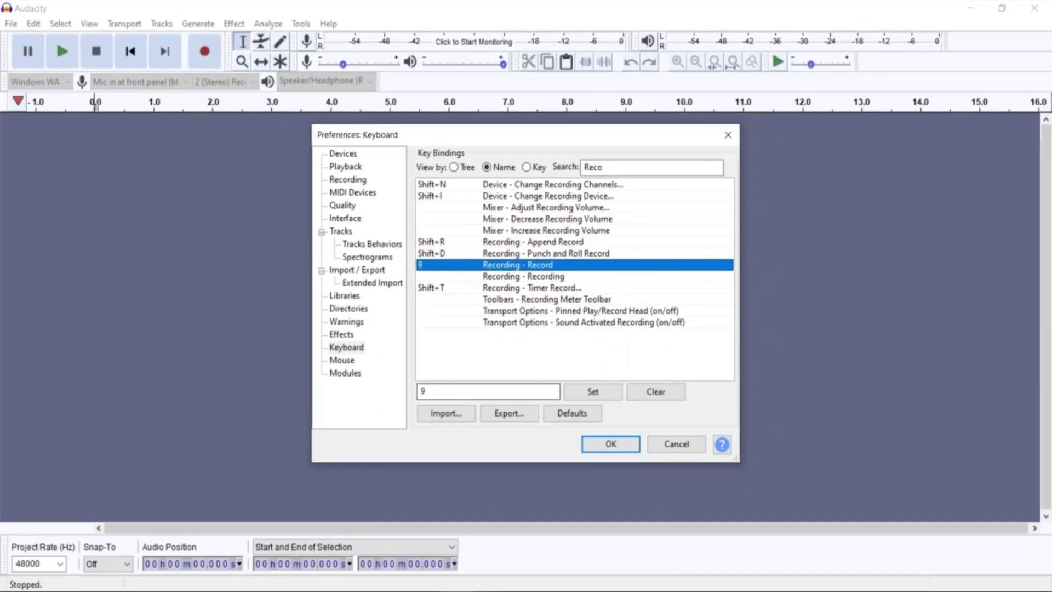
# Search key bindings for 'stop', verify Play/Stop and Set Cursor is bound to 0, and close Preferences.
pyautogui.click(652, 167)
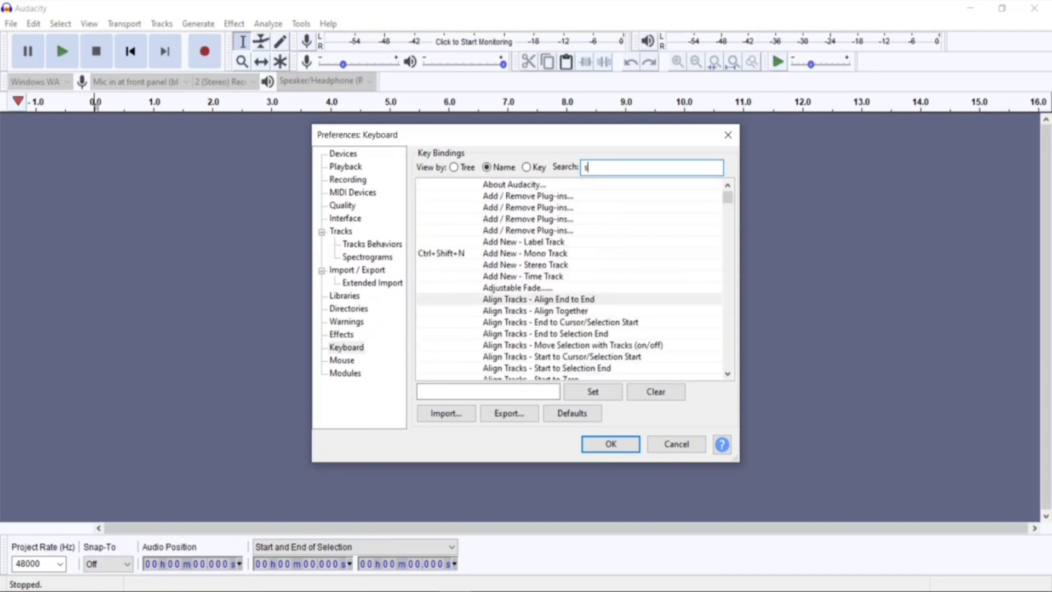
pyautogui.write('top')
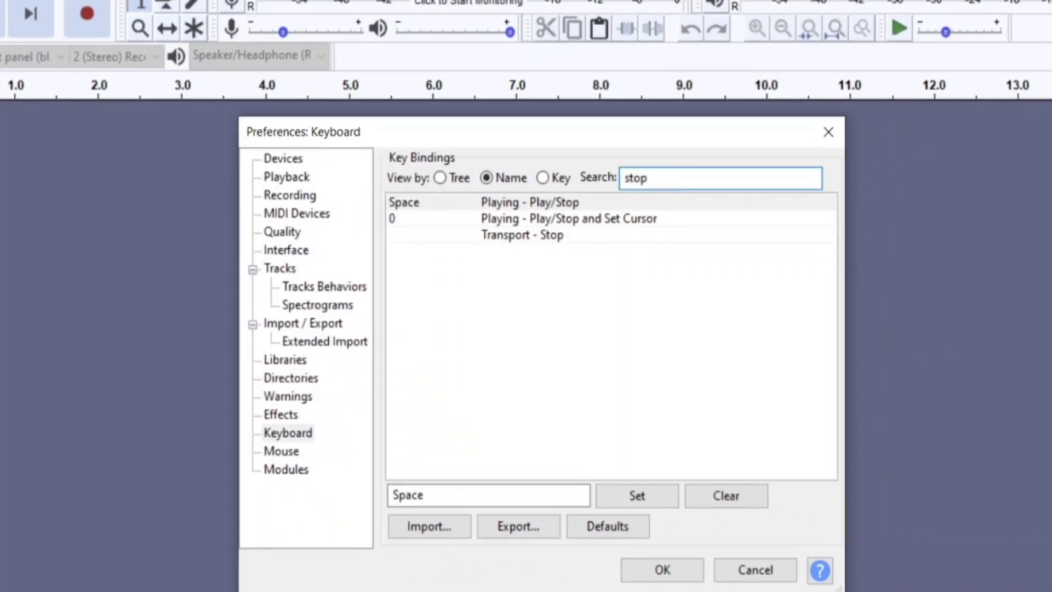
pyautogui.click(488, 495)
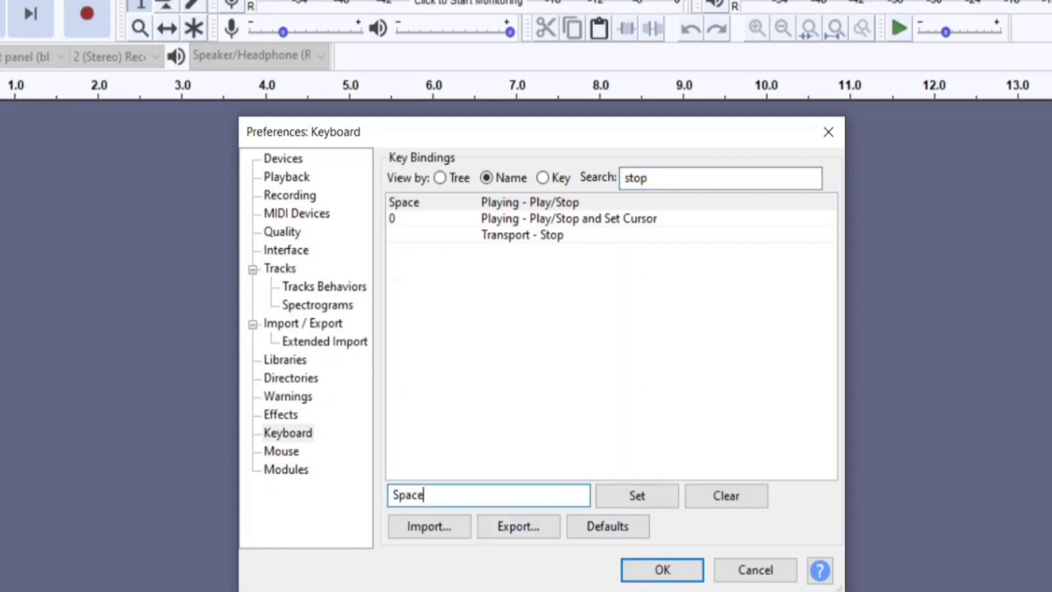
pyautogui.click(529, 202)
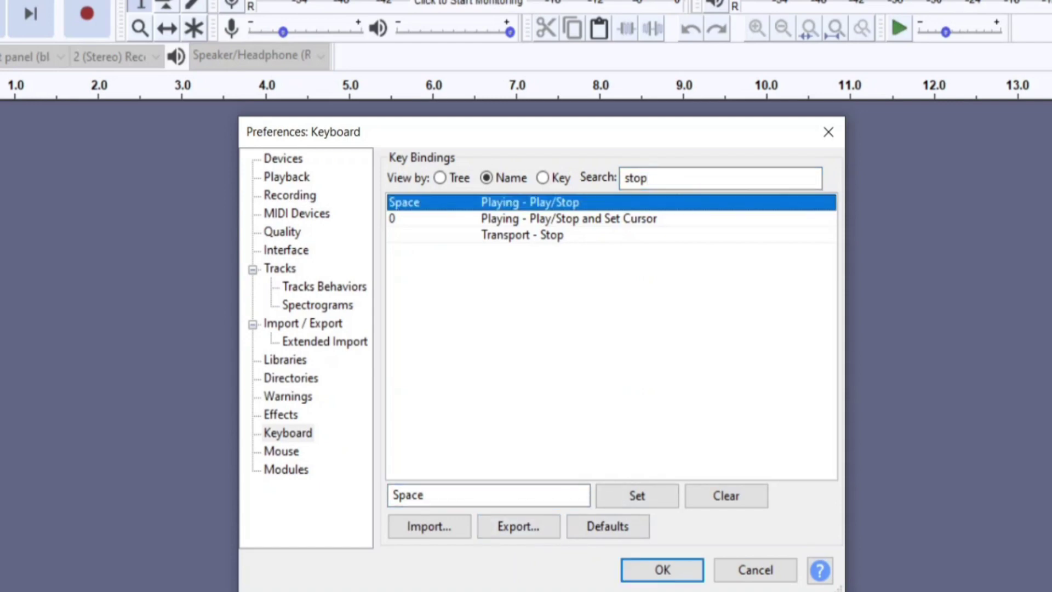
pyautogui.click(568, 218)
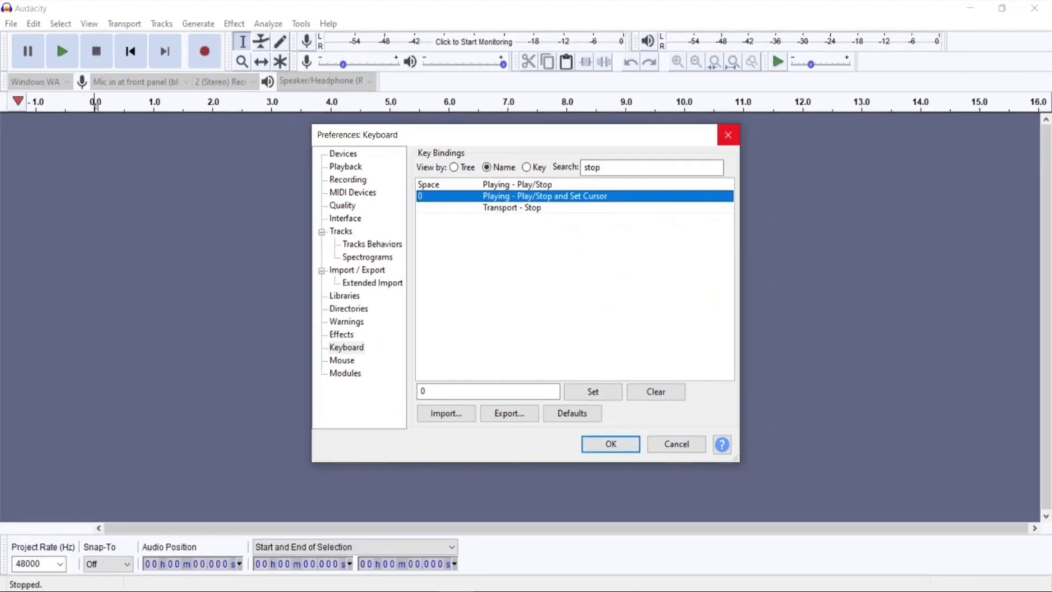
pyautogui.click(727, 135)
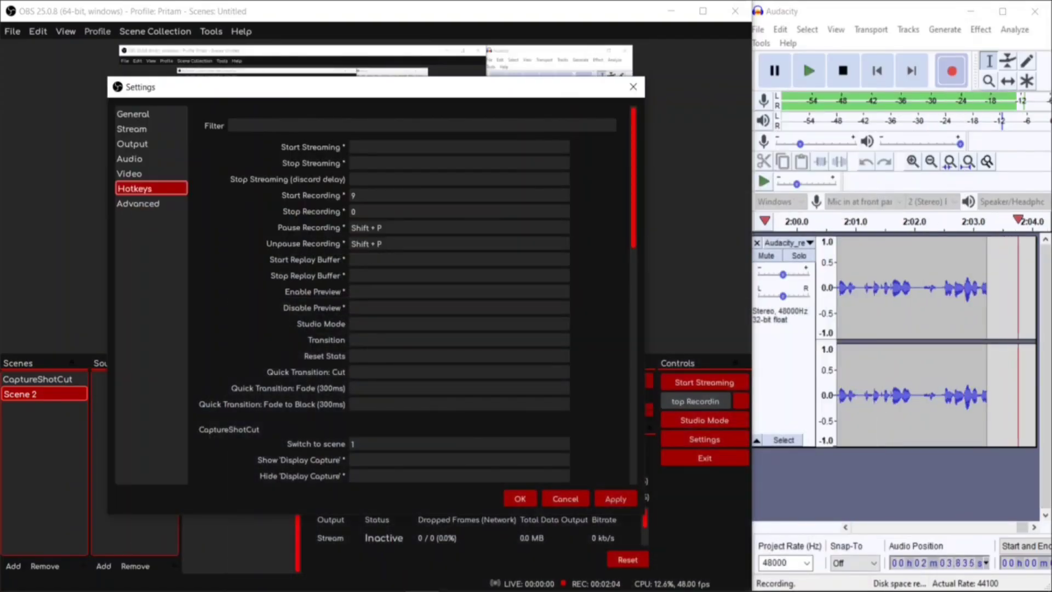
# Close the OBS Settings window showing the hotkeys.
pyautogui.click(633, 87)
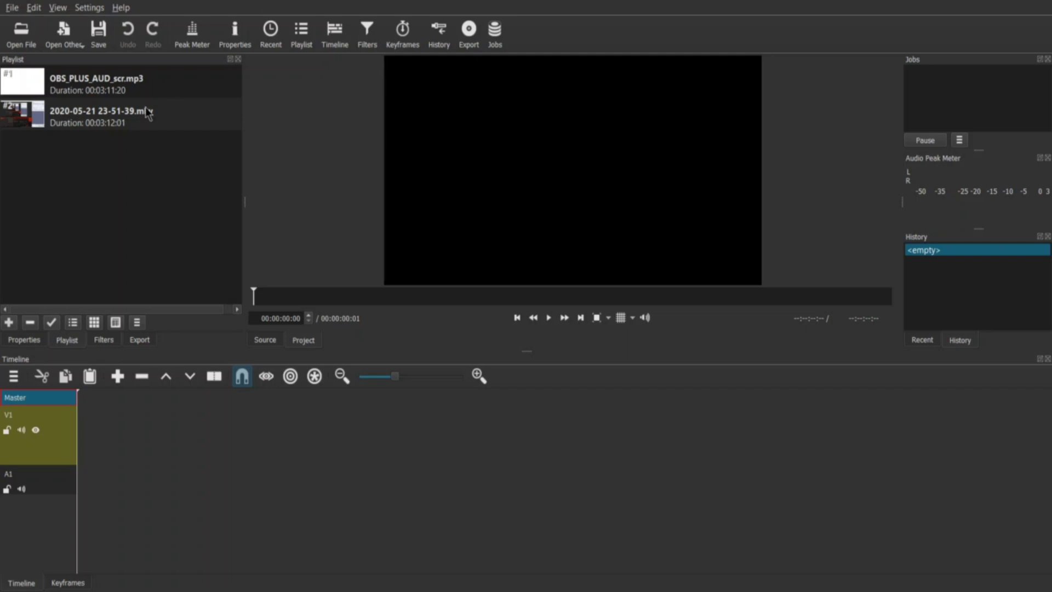
# Put the .mkv on V1, detach its audio, and place OBS_PLUS_AUD_scr.mp3 on A1.
pyautogui.moveTo(93, 114)
pyautogui.mouseDown()
pyautogui.moveTo(106, 441)
pyautogui.moveTo(93, 436)
pyautogui.mouseUp()
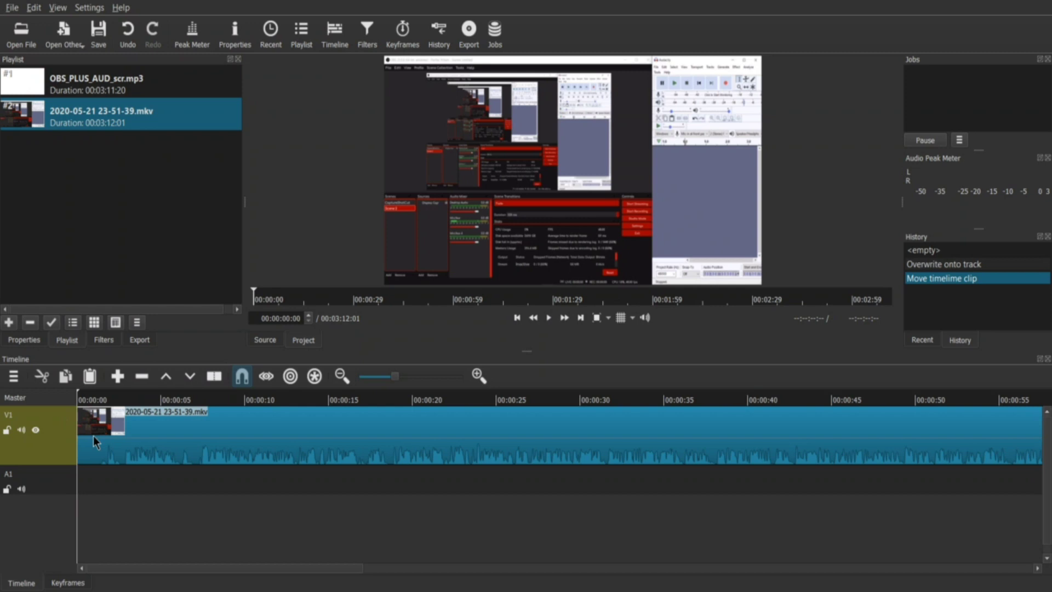
pyautogui.click(109, 438)
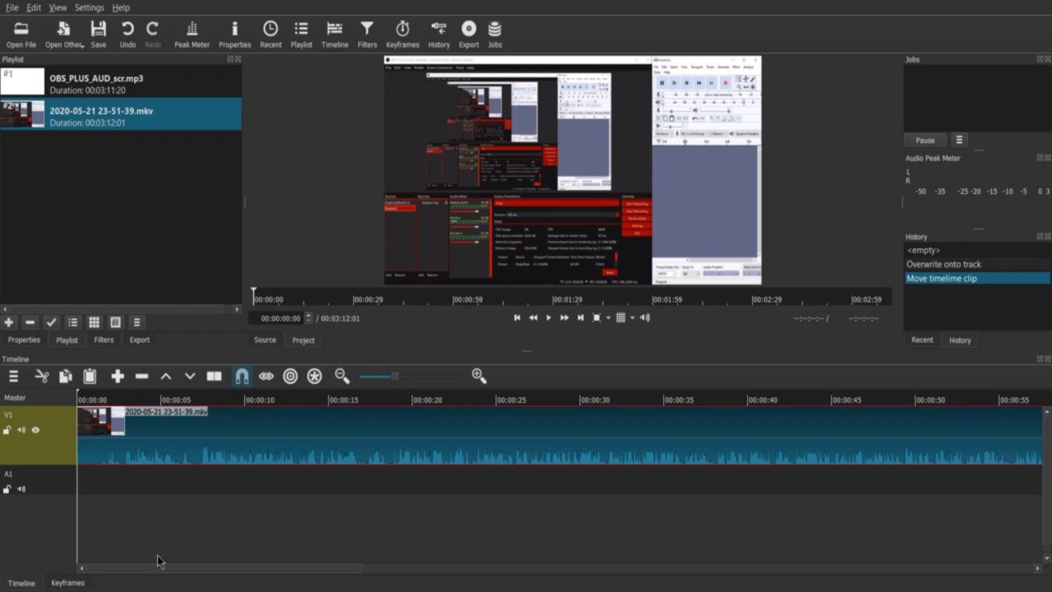
pyautogui.hotkey('ctrl', 'alt', 'd')
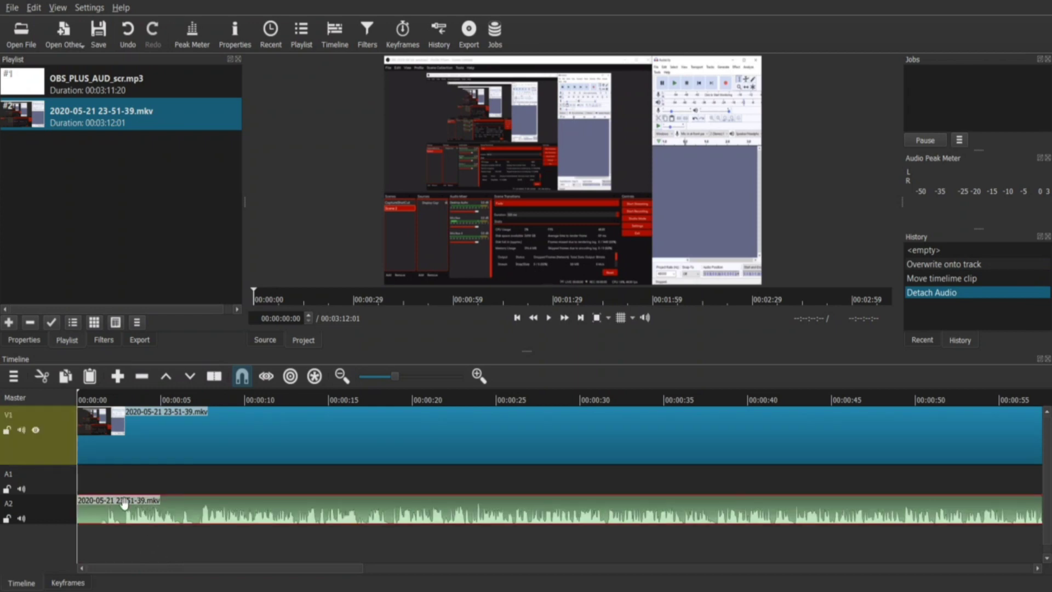
pyautogui.click(119, 80)
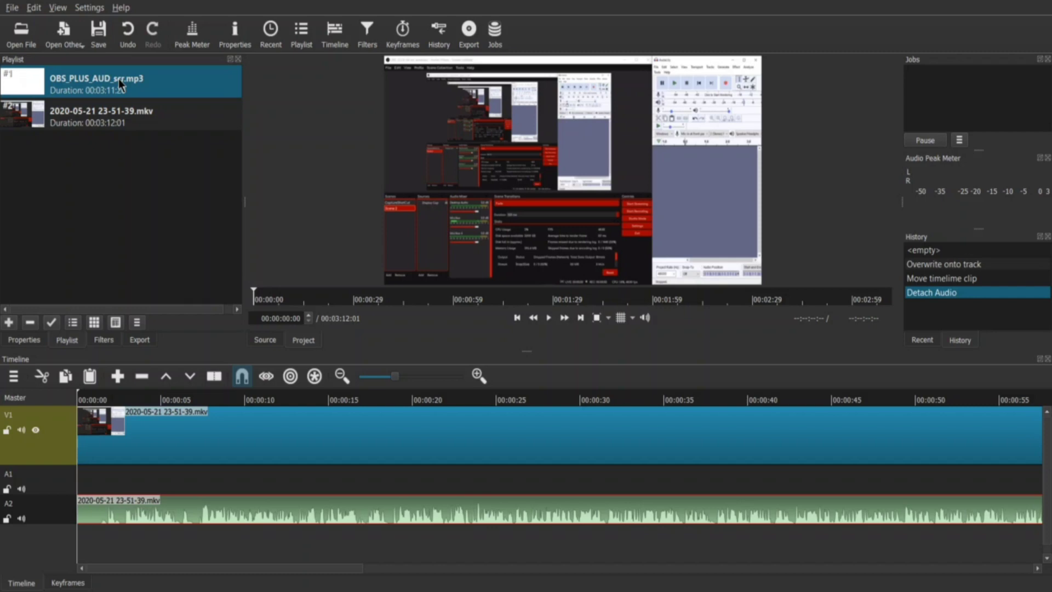
pyautogui.moveTo(118, 78)
pyautogui.mouseDown()
pyautogui.moveTo(213, 483)
pyautogui.moveTo(278, 477)
pyautogui.moveTo(95, 476)
pyautogui.mouseUp()
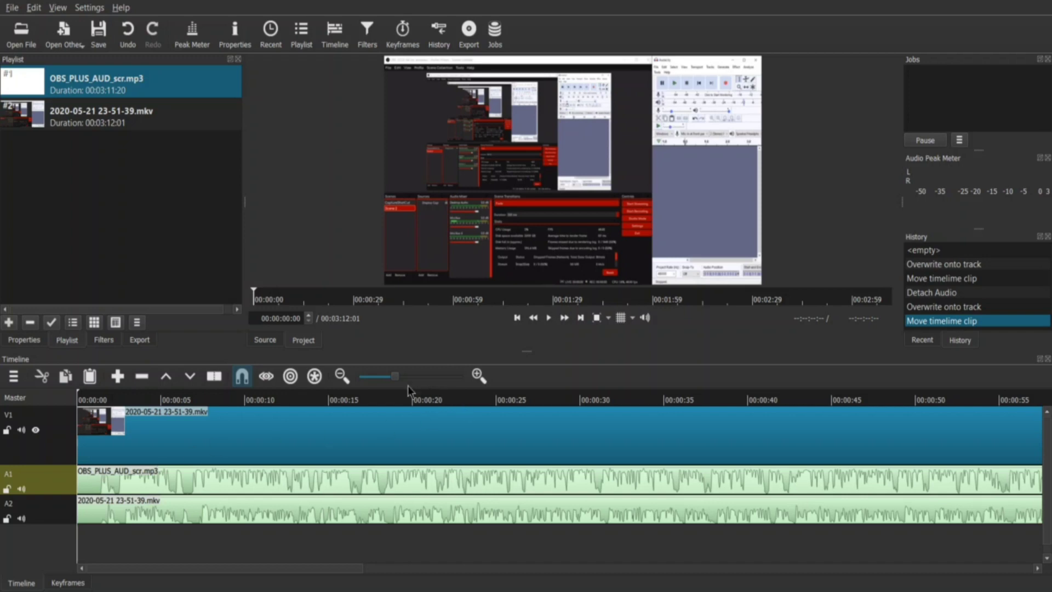
# Zoom out the timeline and delete the mkv's detached audio clip from A2.
pyautogui.click(385, 378)
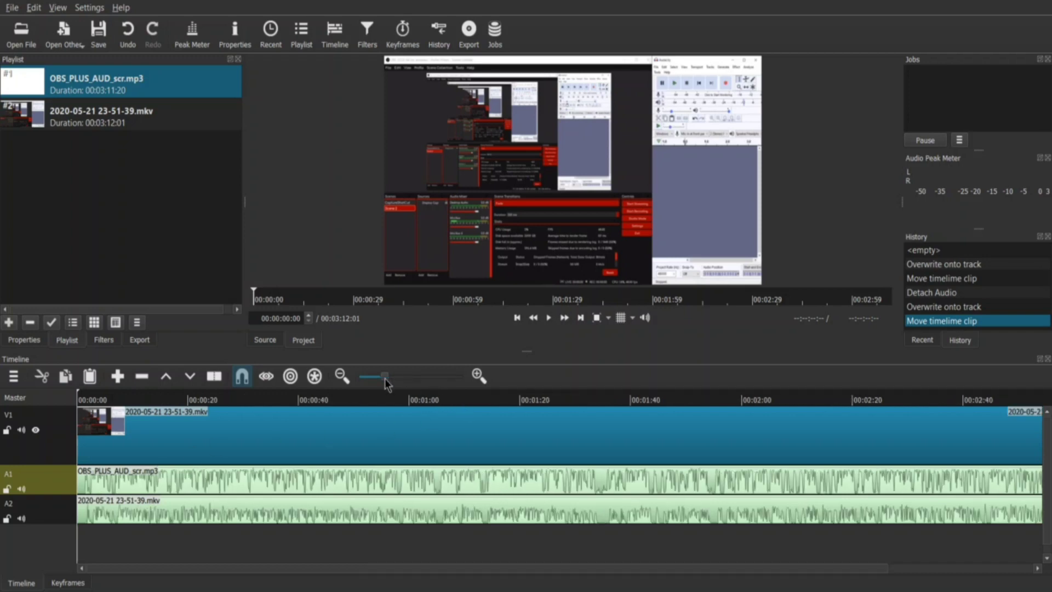
pyautogui.moveTo(385, 378); pyautogui.dragTo(374, 378)
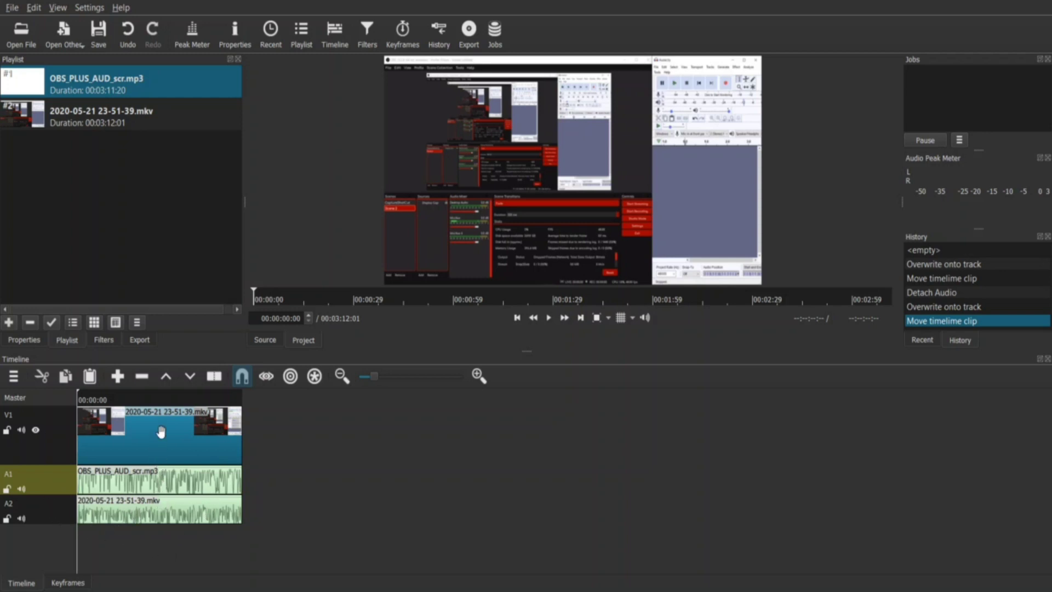
pyautogui.click(169, 517)
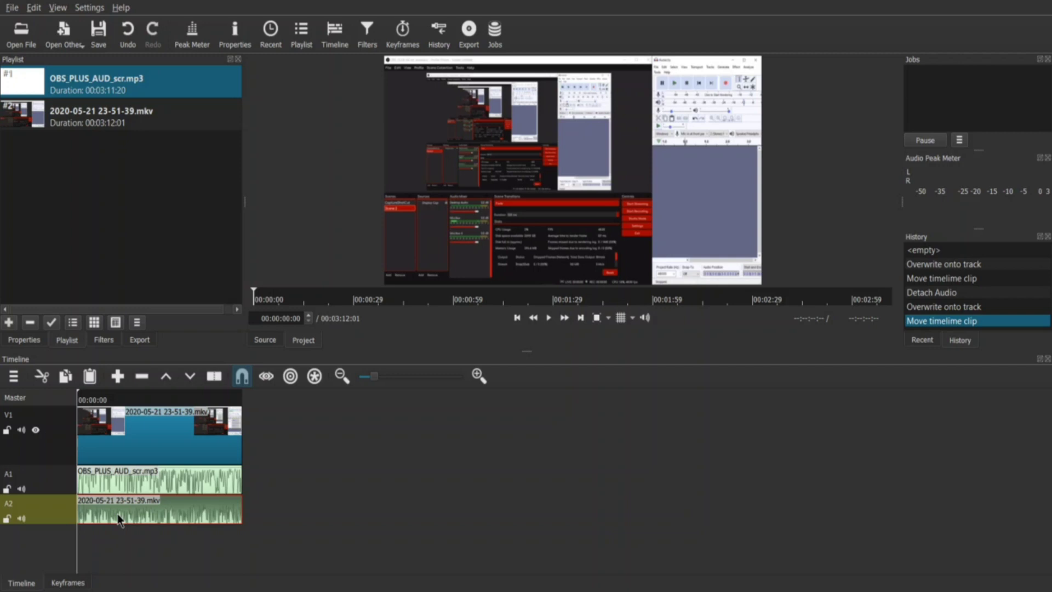
pyautogui.press('Delete')
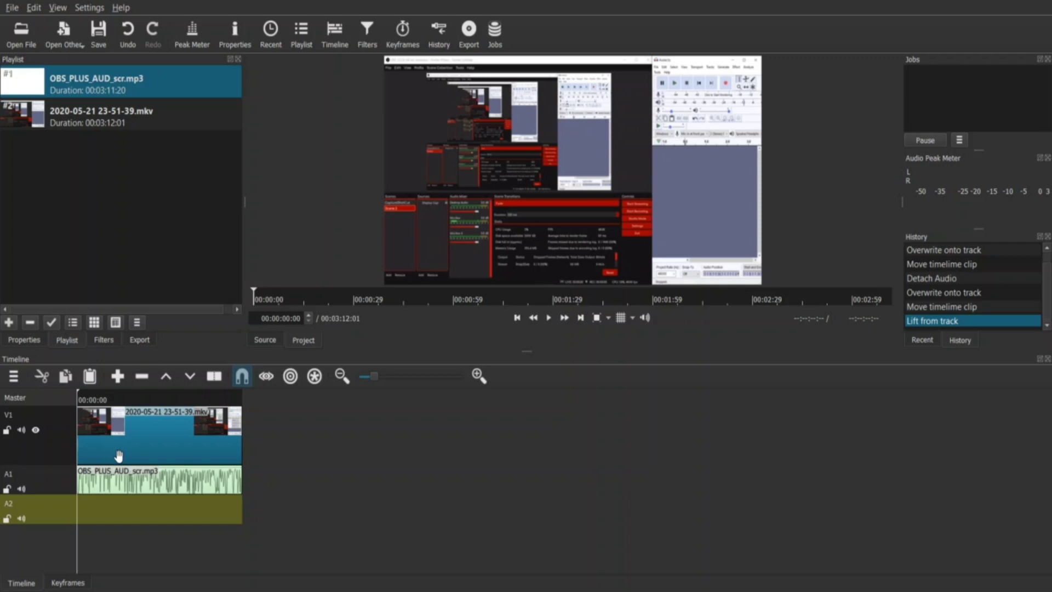
# Save the project as FlotaGon.mlt, then play it, jumping to about 0:57 and 1:31 before stopping.
pyautogui.hotkey('ctrl', 's')
pyautogui.press('space')
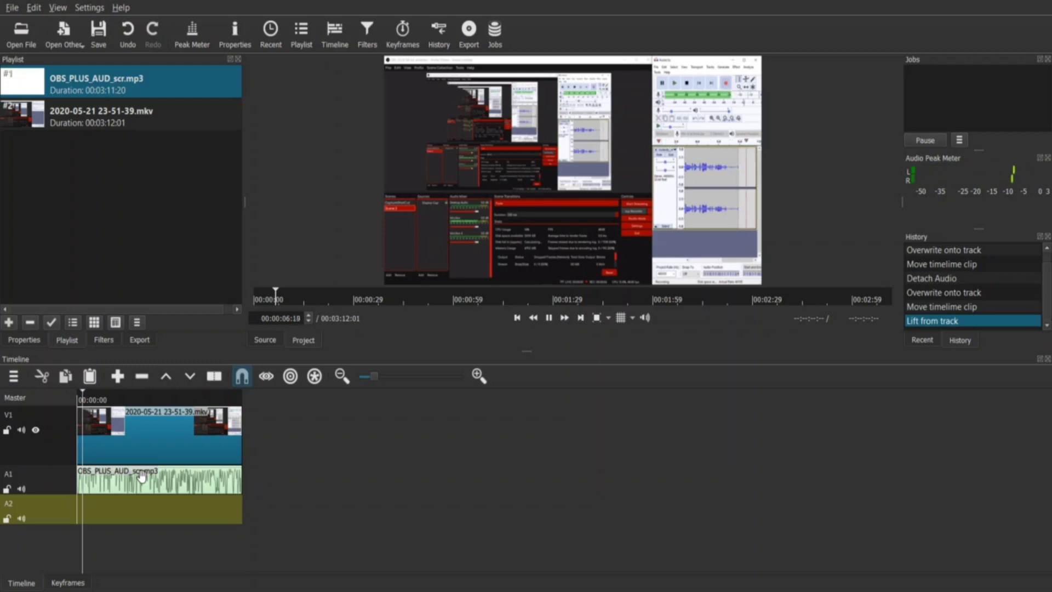
pyautogui.click(125, 399)
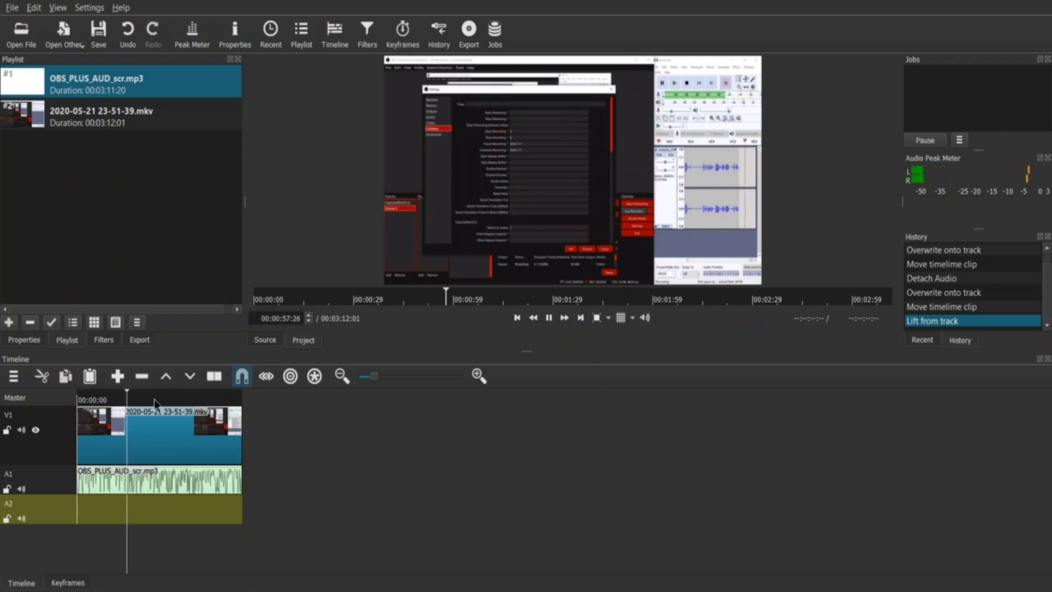
pyautogui.click(155, 400)
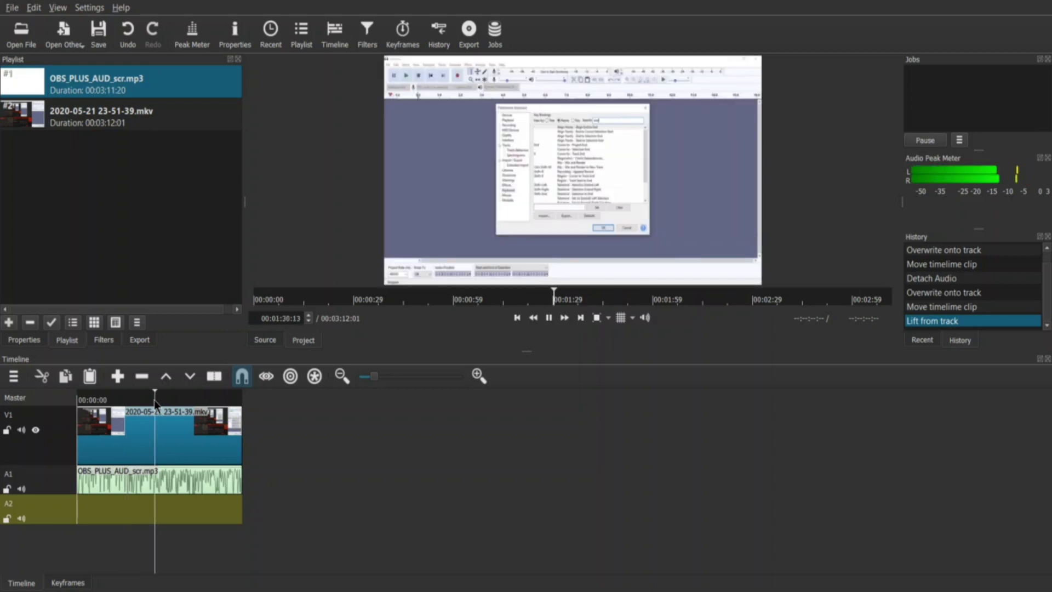
pyautogui.press('space')
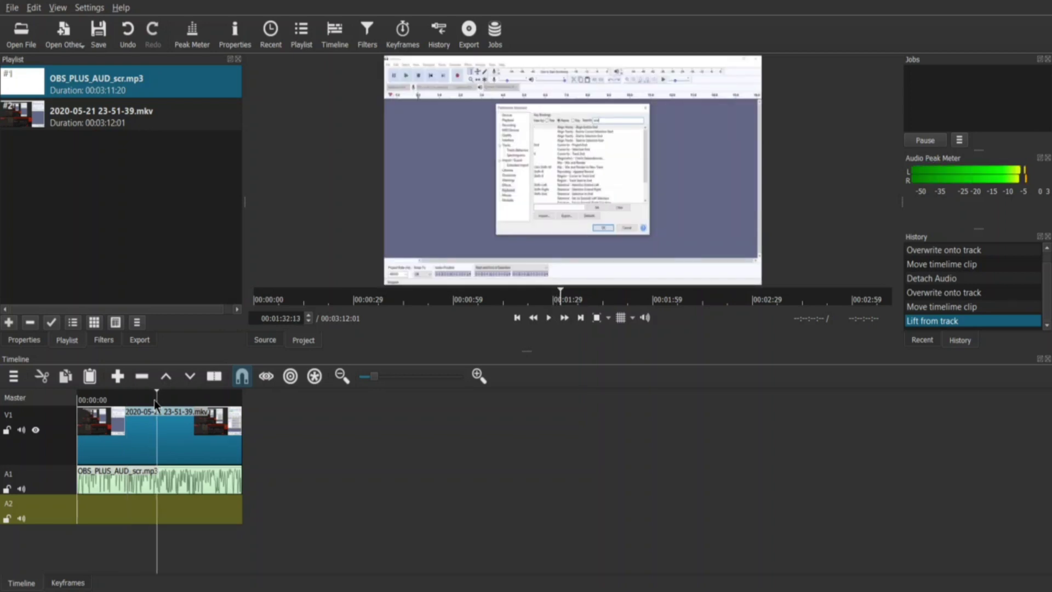